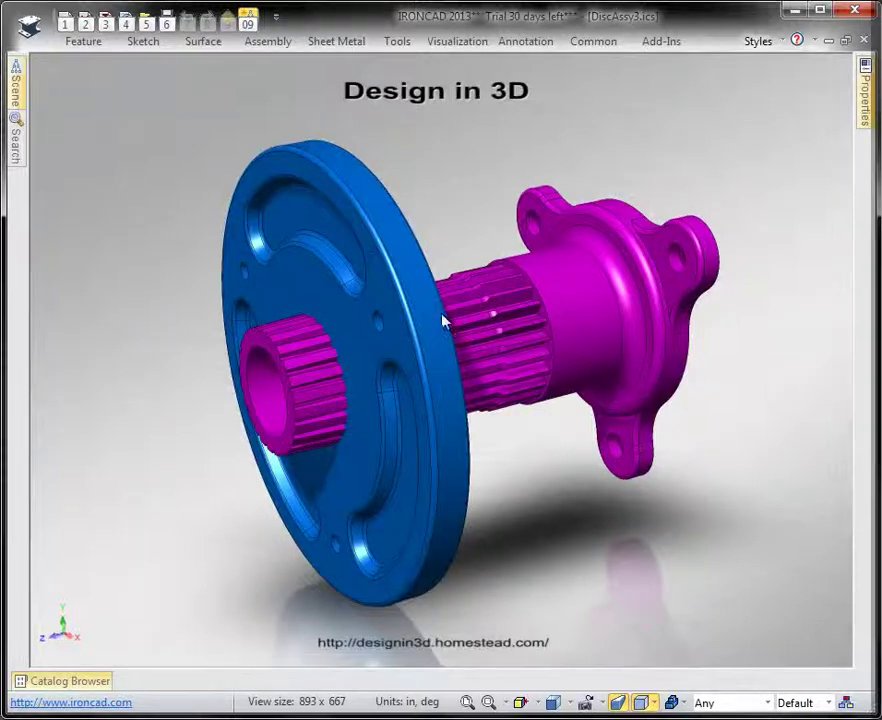
Hide everything except the spindle, orbit to inspect it, then show all parts again
right_click(518, 314)
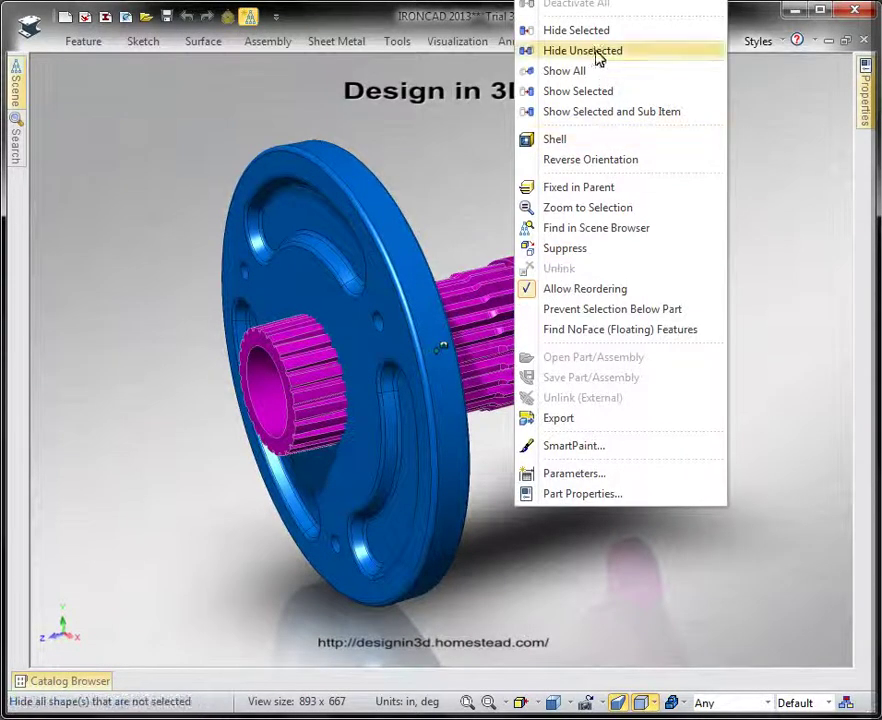
left_click(560, 50)
middle_click_drag(230, 209, 545, 318)
middle_click_drag(398, 311, 423, 343)
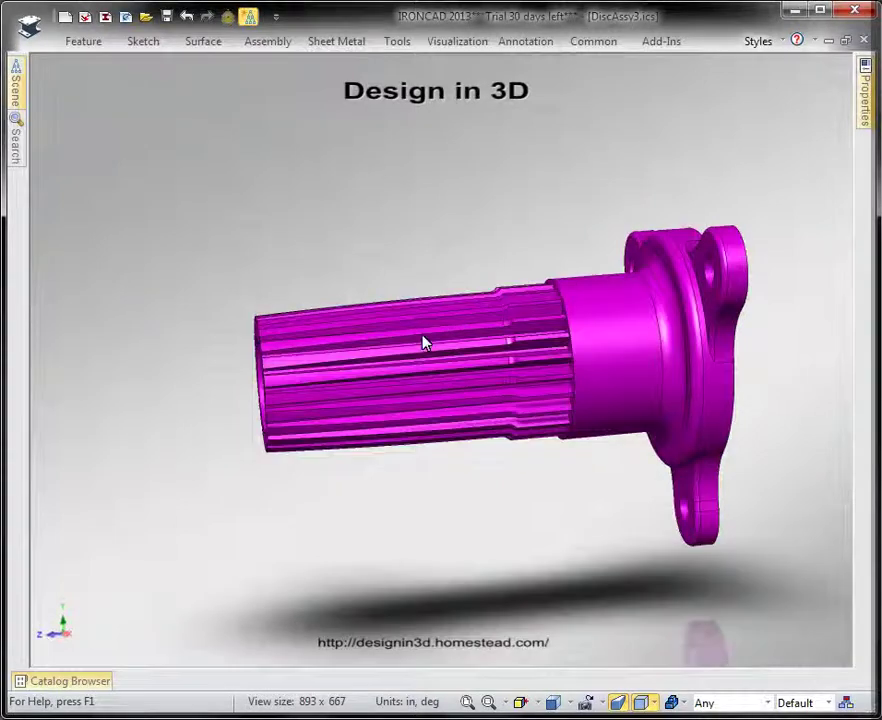
right_click(280, 216)
left_click(317, 329)
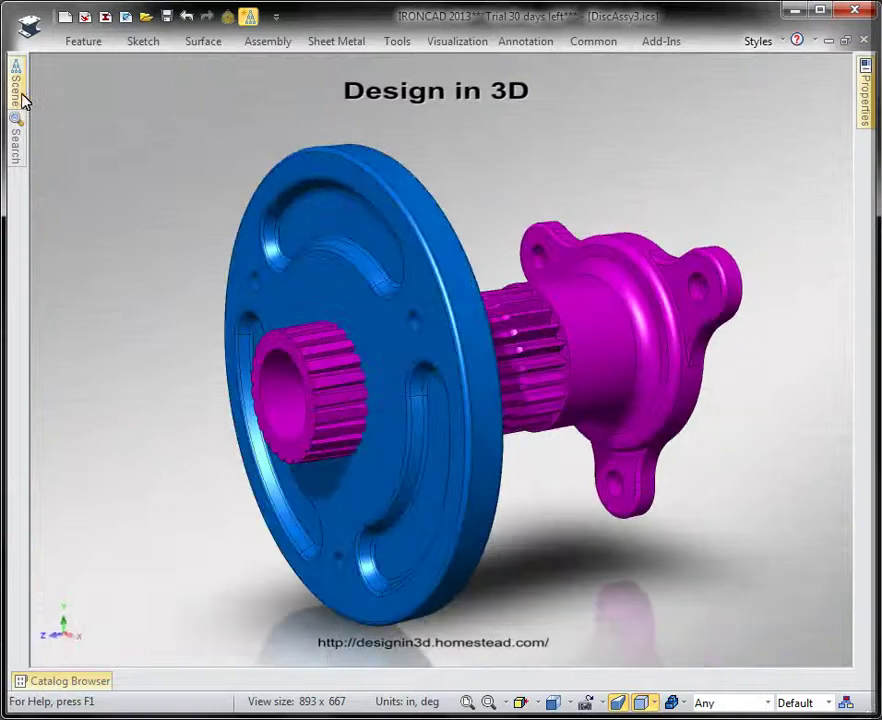
Pin the Scene browser and select the 12" Disc Flange and Spindle M-10035 rows, then deselect
mouse_move(16, 94)
left_click(154, 63)
left_click(105, 137)
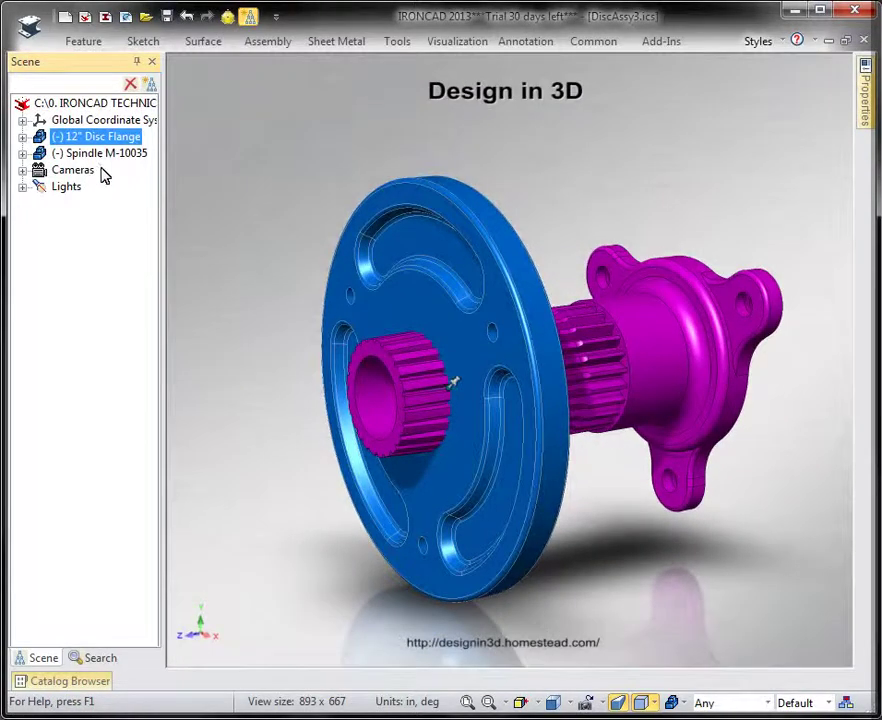
left_click(105, 153)
left_click(327, 191)
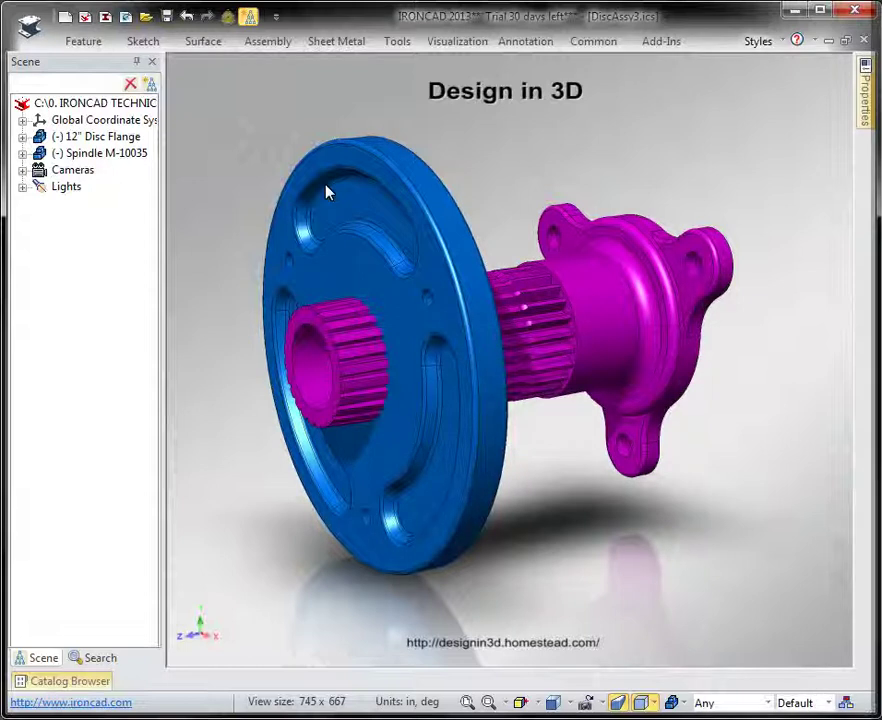
Pin the Properties pane, select both Spindle M-10035 and the 12" Disc Flange, and widen the pane
mouse_move(864, 90)
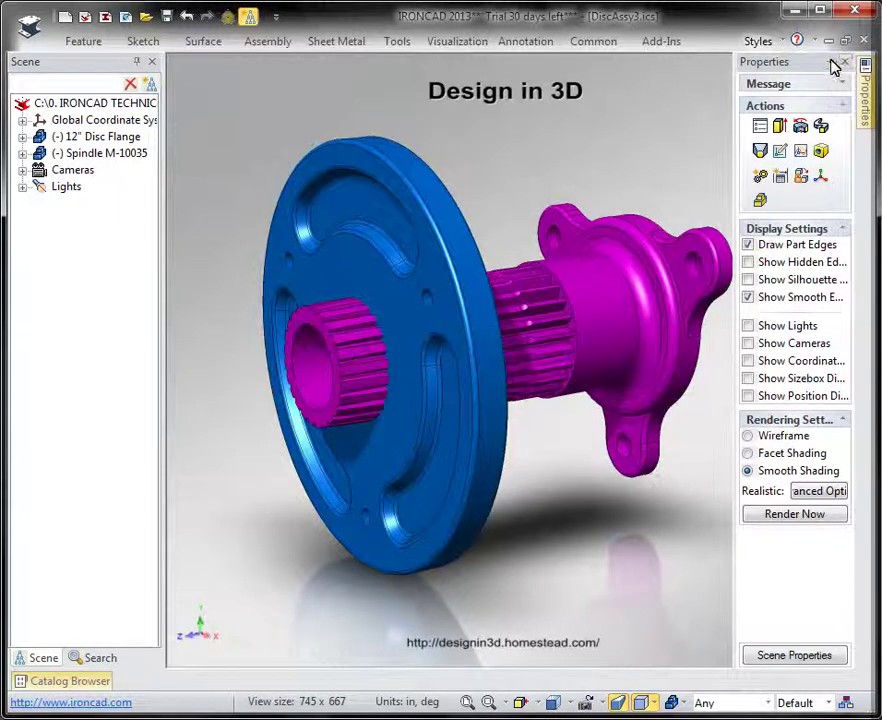
left_click(831, 63)
left_click(548, 298)
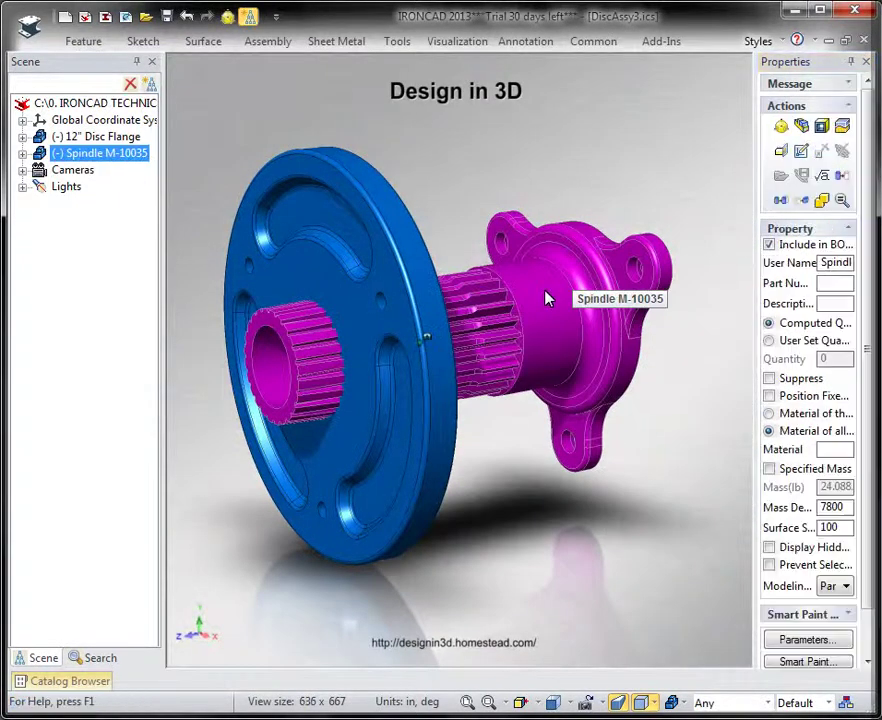
left_click(286, 252, "shift")
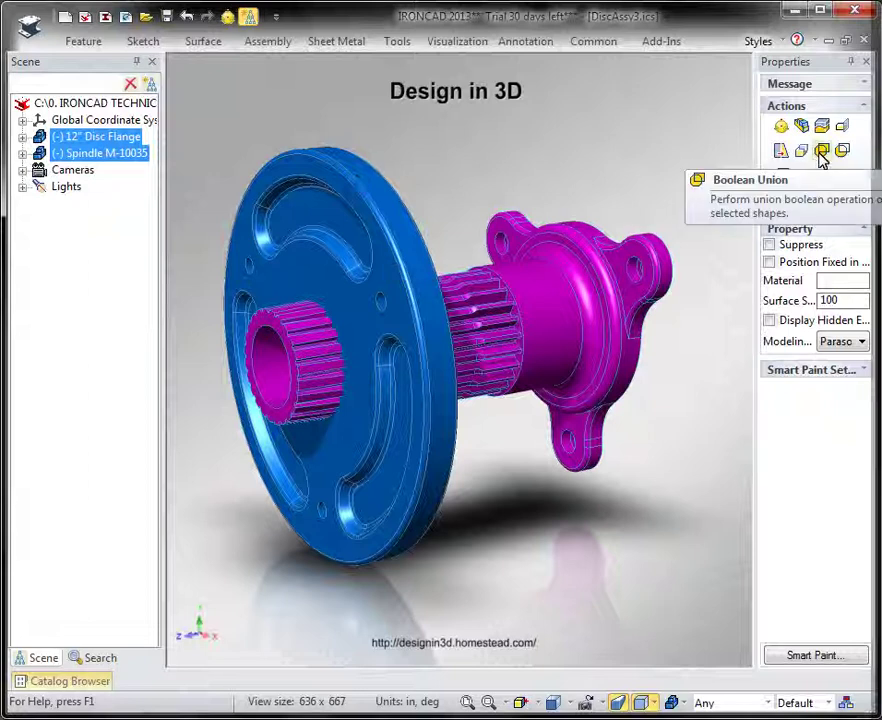
left_click_drag(752, 155, 716, 157)
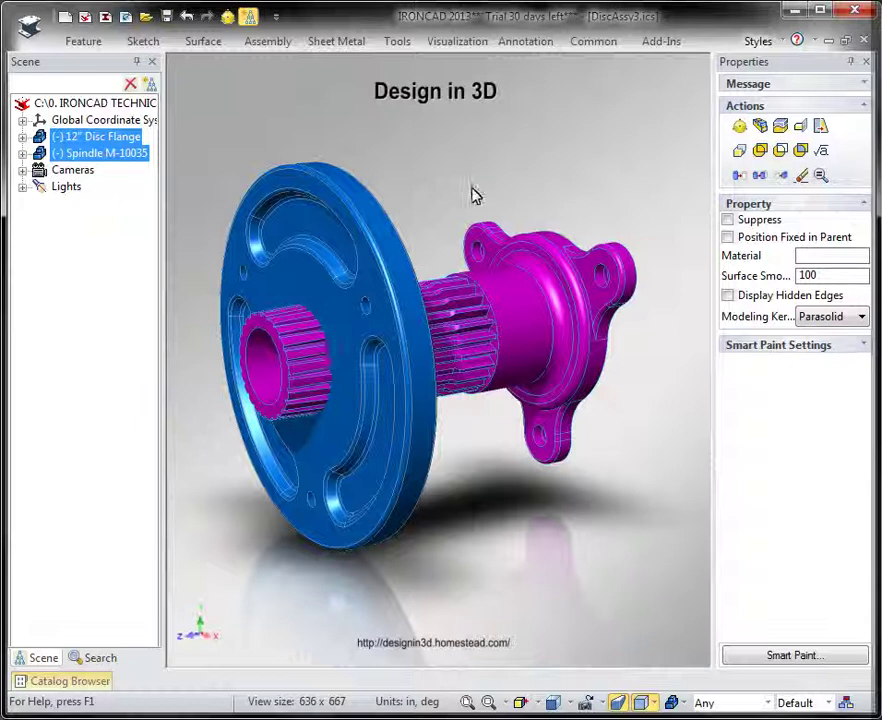
Select Spindle M-10035 plus the 12" Disc Flange and apply Boolean Union to merge them
left_click(533, 180)
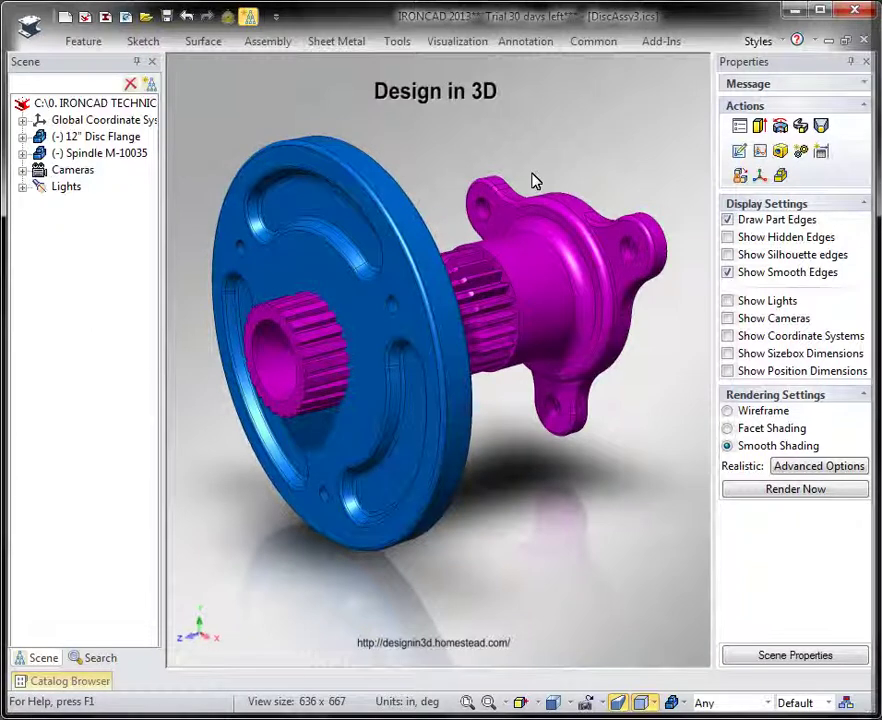
left_click(538, 263)
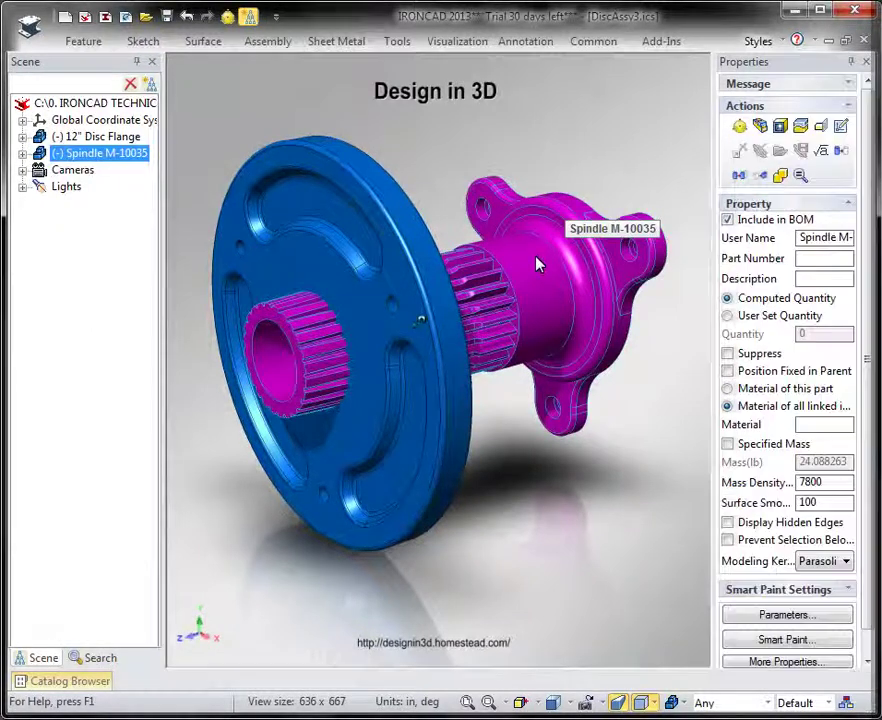
left_click(393, 280, "shift")
key("Escape")
left_click(506, 305)
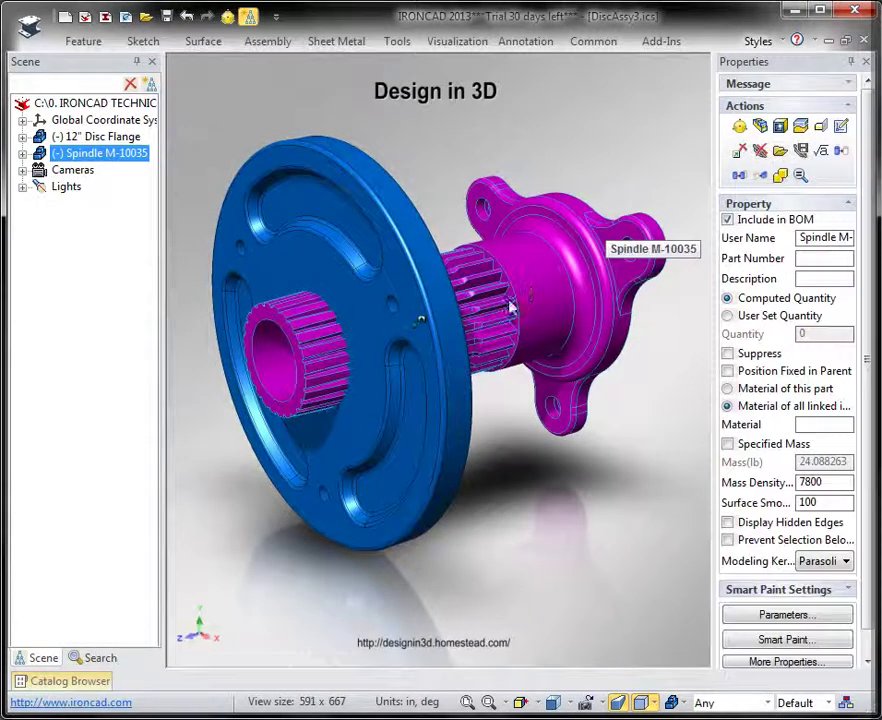
left_click(393, 230, "shift")
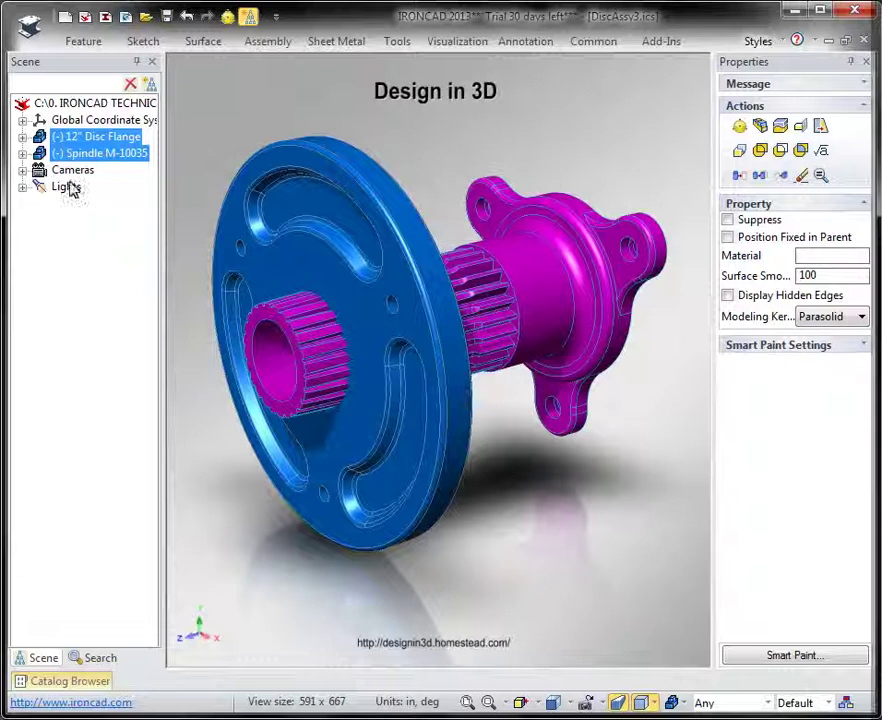
left_click(762, 151)
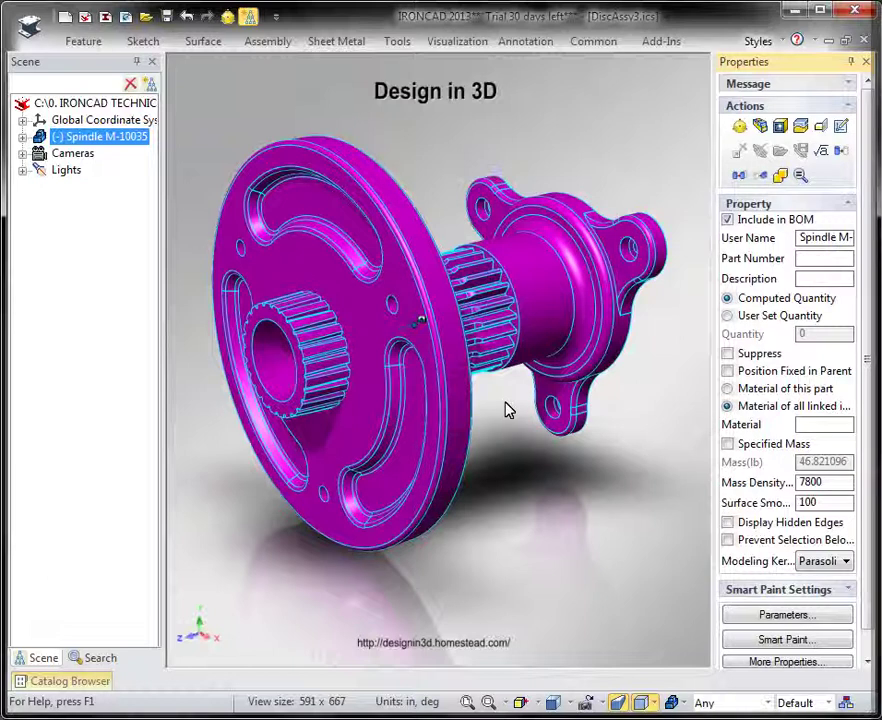
Deselect the part, orbit to a side view, and set click selection to IntelliShape features
left_click(449, 173)
middle_click_drag(449, 173, 465, 242)
scroll(392, 301, "up", 6)
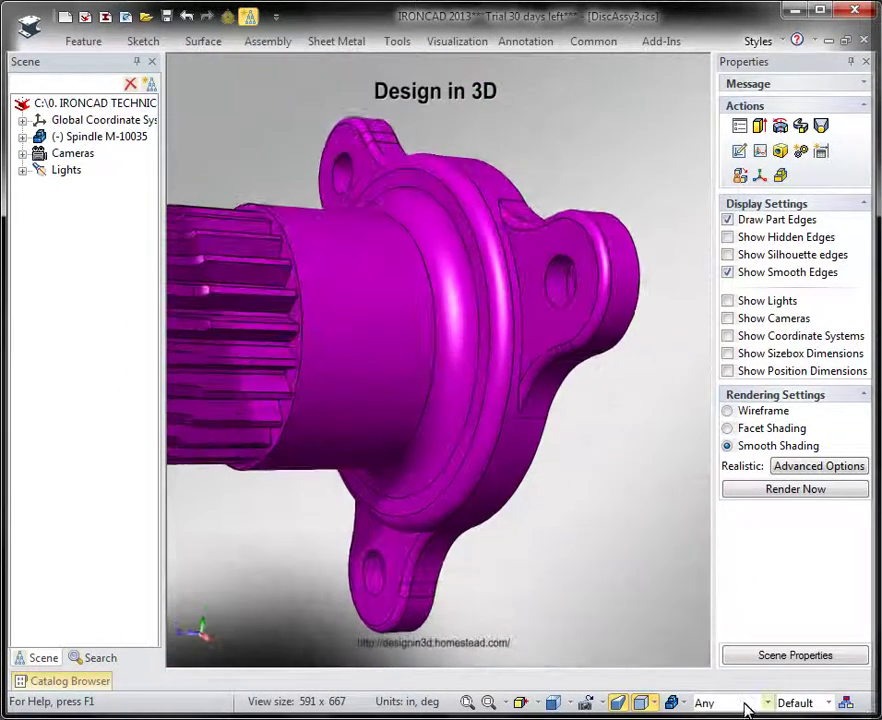
left_click(750, 704)
left_click(730, 579)
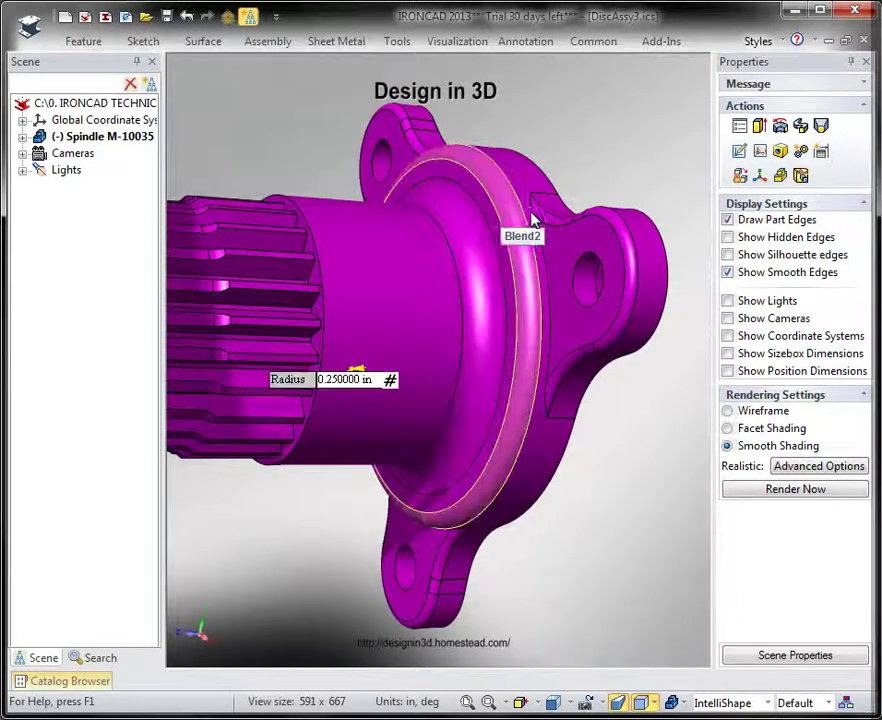
Inspect the flange hole and the splined shaft Extrude79, then clear the selection
left_click(588, 284)
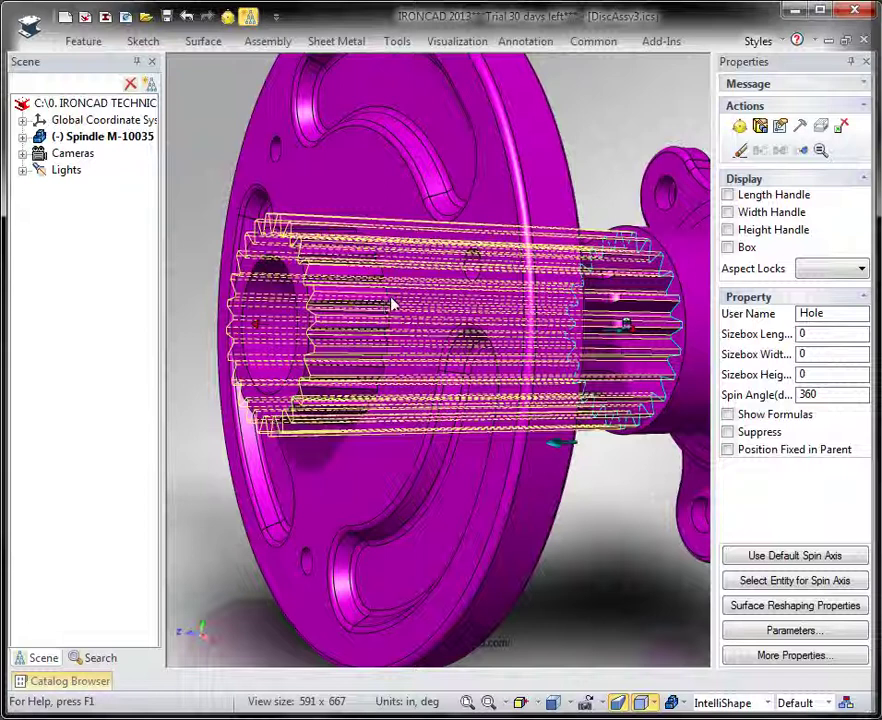
left_click(286, 236)
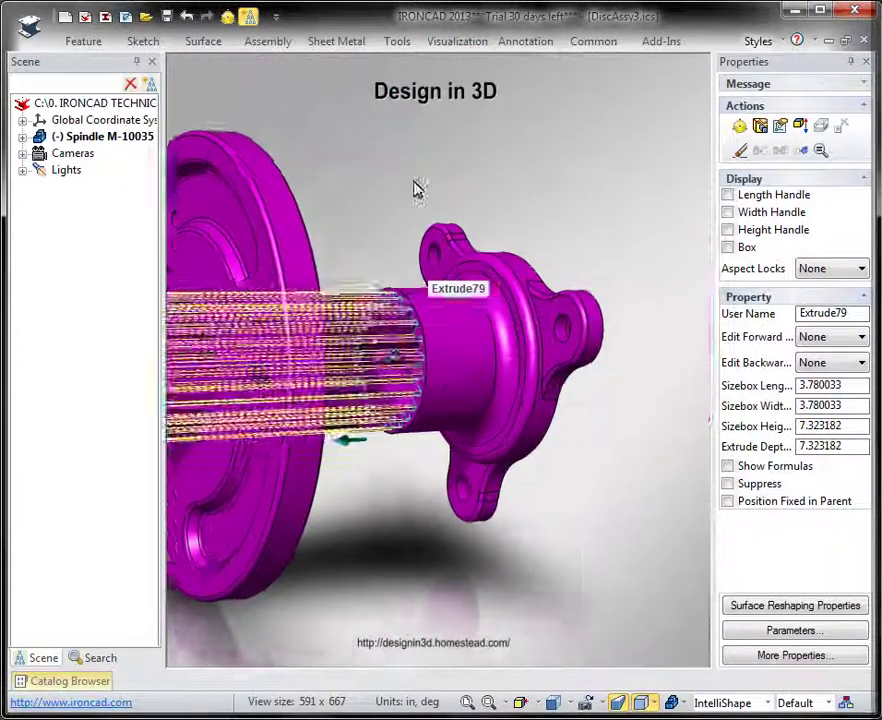
left_click(407, 186)
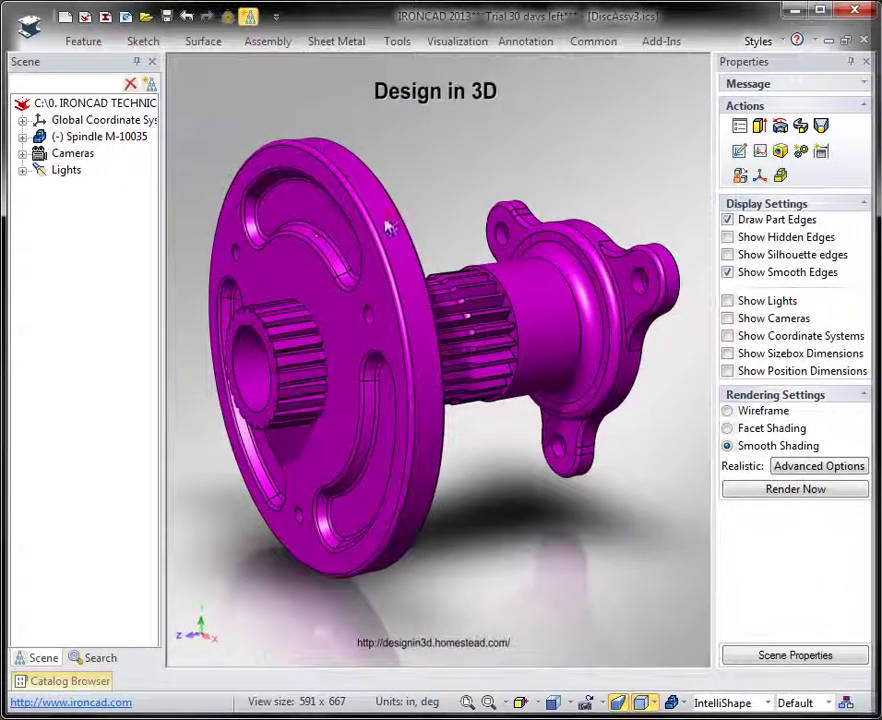
Expand Spindle M-10035, select its Cylinder feature, and expand the nested 12" Disc Flange features
left_click(22, 136)
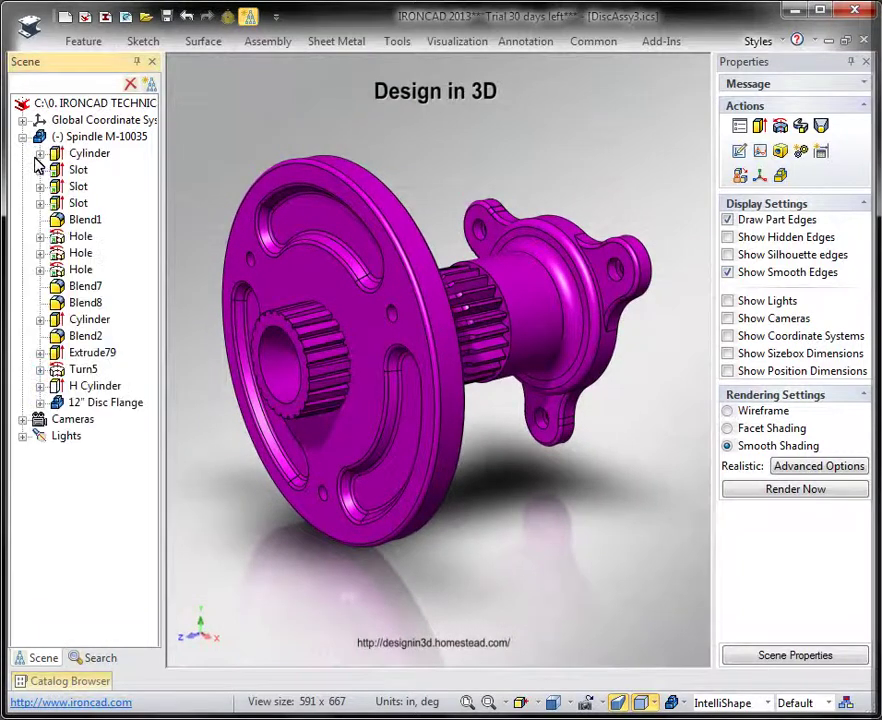
left_click(86, 154)
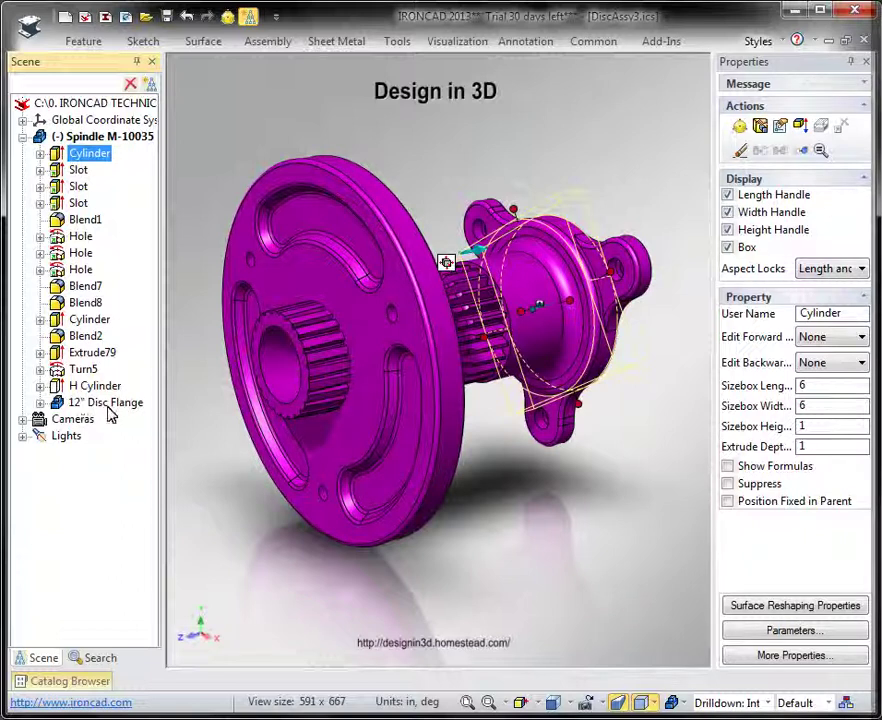
left_click(40, 402)
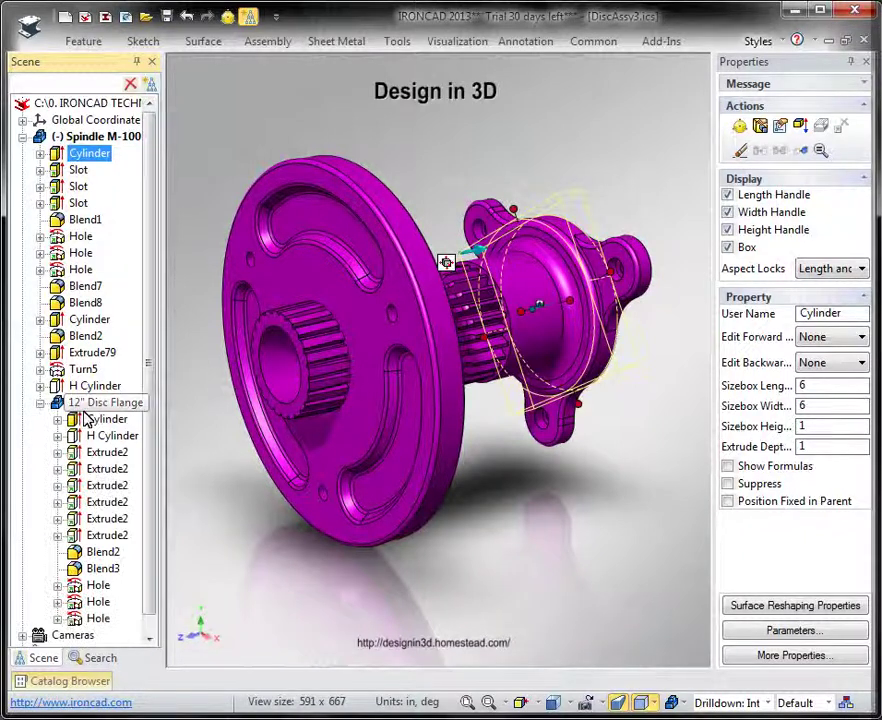
scroll(150, 600, "down", 1)
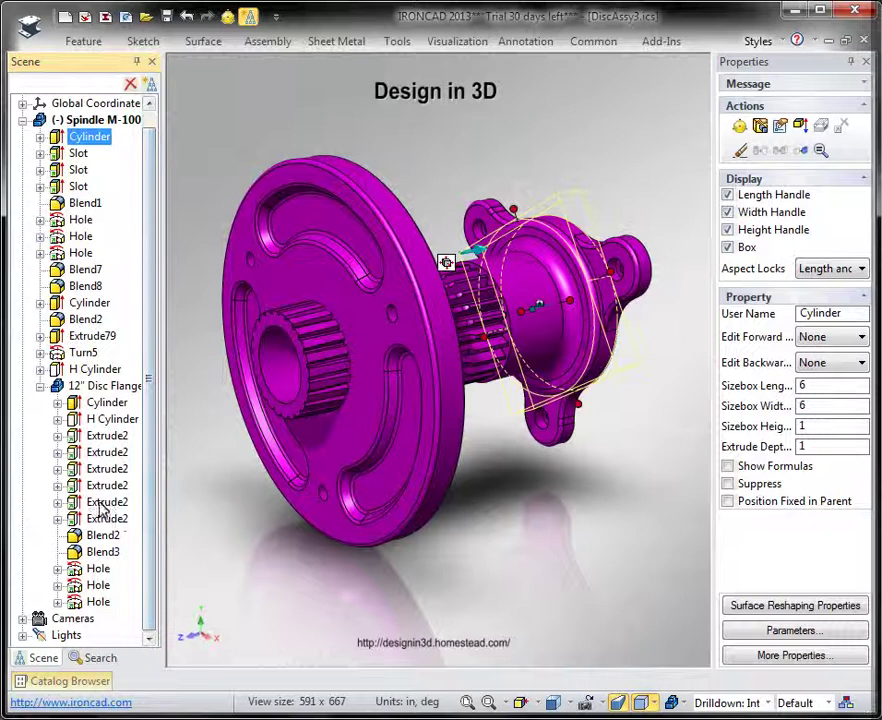
left_click(424, 205)
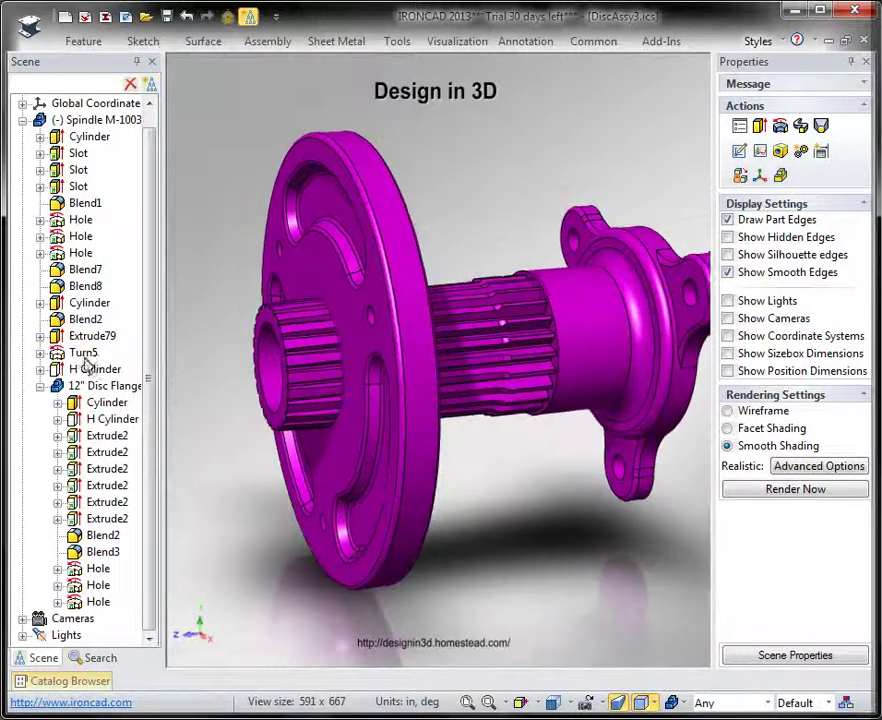
Open the Turn5 cross-section sketch for editing with the whole profile framed in view
left_click(84, 355)
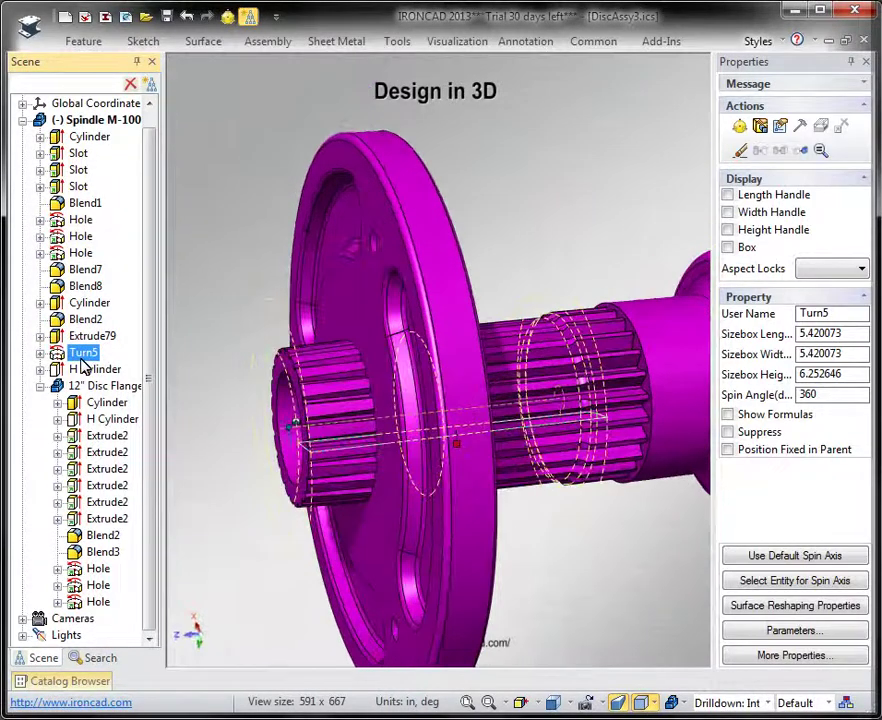
right_click(85, 358)
left_click(120, 357)
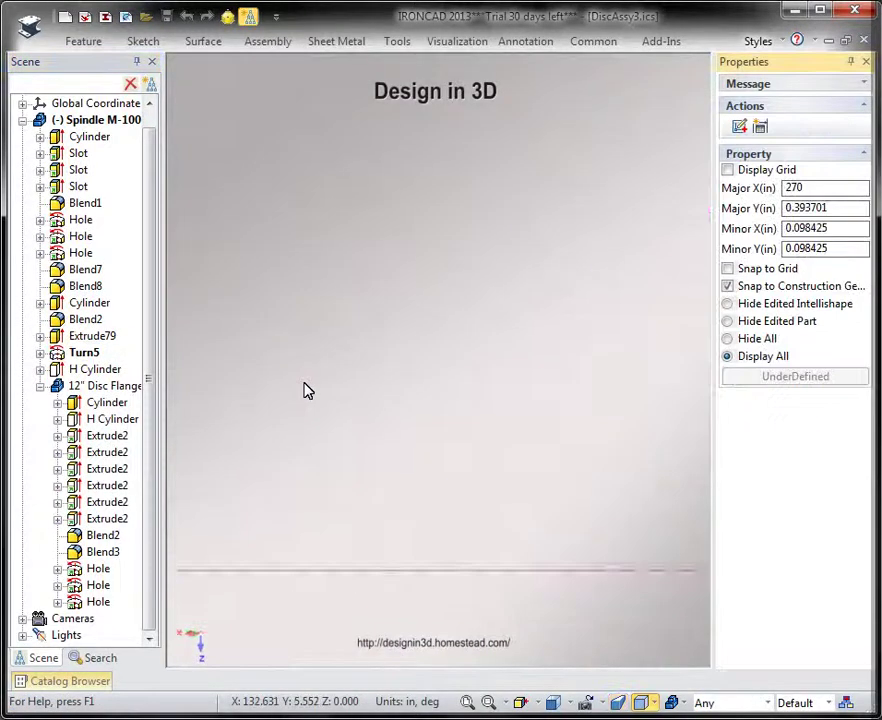
scroll(486, 407, "up", 2)
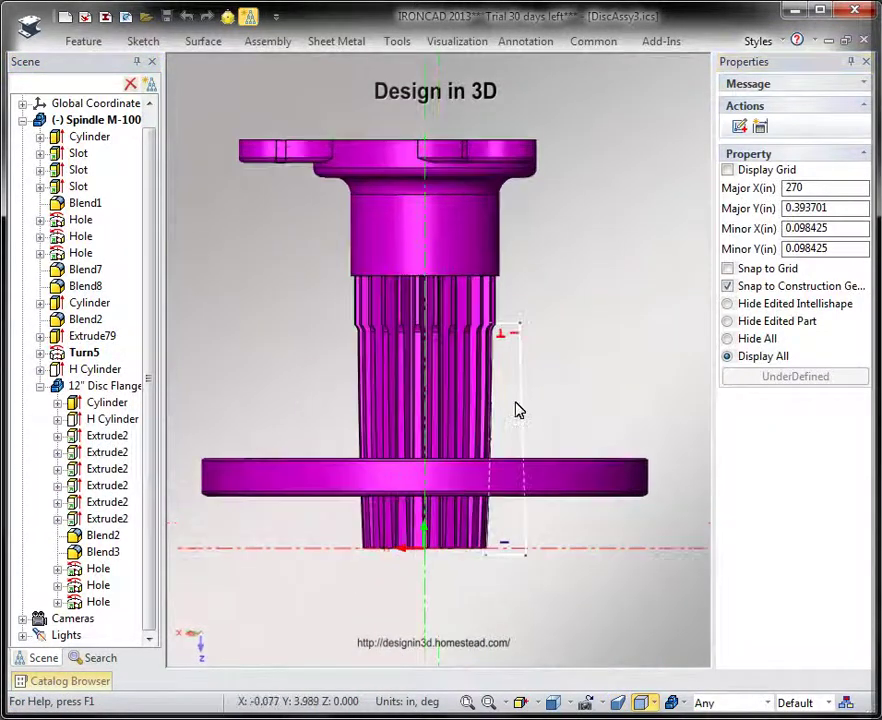
middle_click_drag(565, 409, 522, 387)
scroll(520, 390, "up", 3)
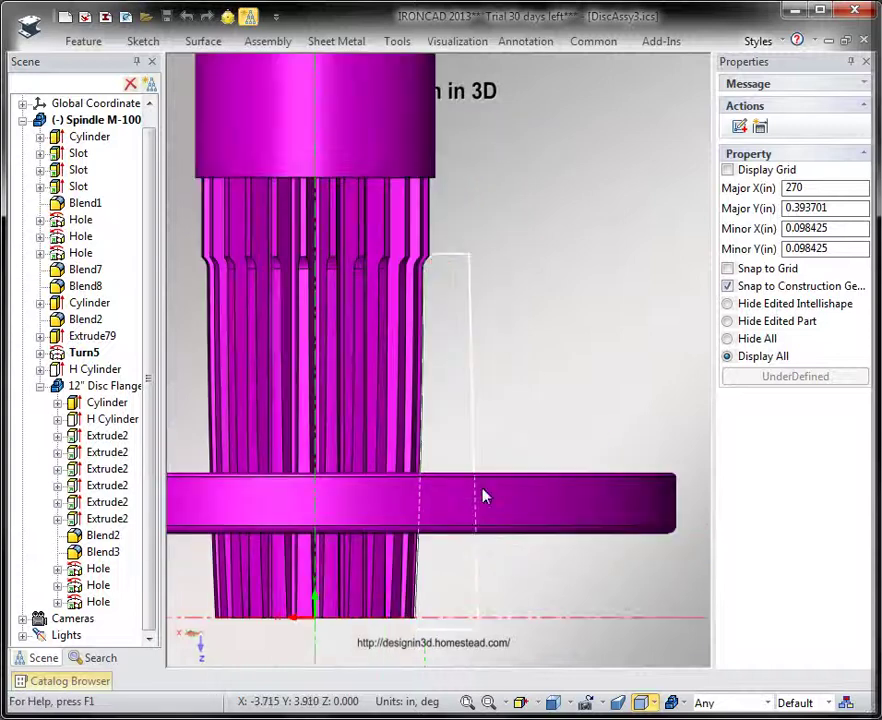
middle_click_drag(483, 449, 528, 360)
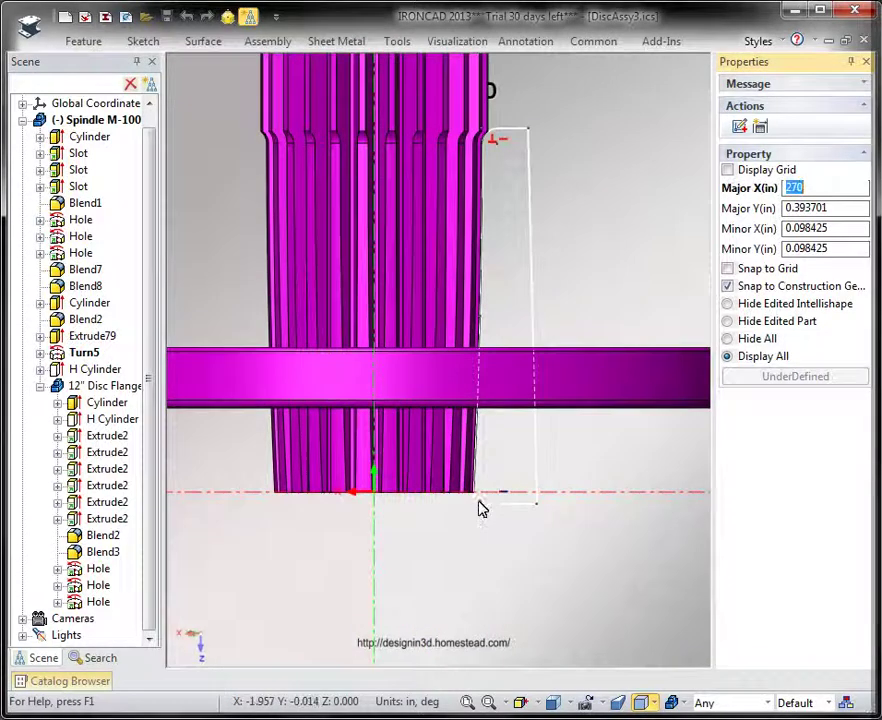
Drag the profile corners to taper it and shorten the hub to about 4.43, then finish the sketch
left_click_drag(474, 512, 459, 512)
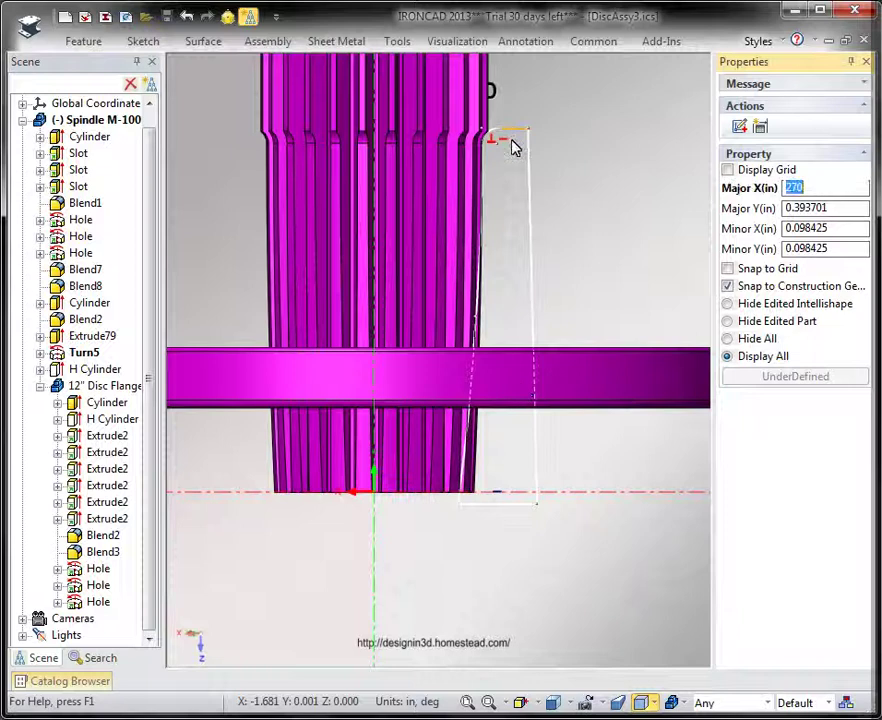
mouse_move(513, 158)
left_mouse_down()
mouse_move(514, 283)
mouse_move(536, 228)
left_mouse_up()
left_click(533, 235)
mouse_move(537, 354)
middle_mouse_down()
mouse_move(404, 437)
mouse_move(378, 323)
mouse_move(272, 291)
mouse_move(211, 250)
middle_mouse_up()
right_click(212, 250)
left_click(245, 346)
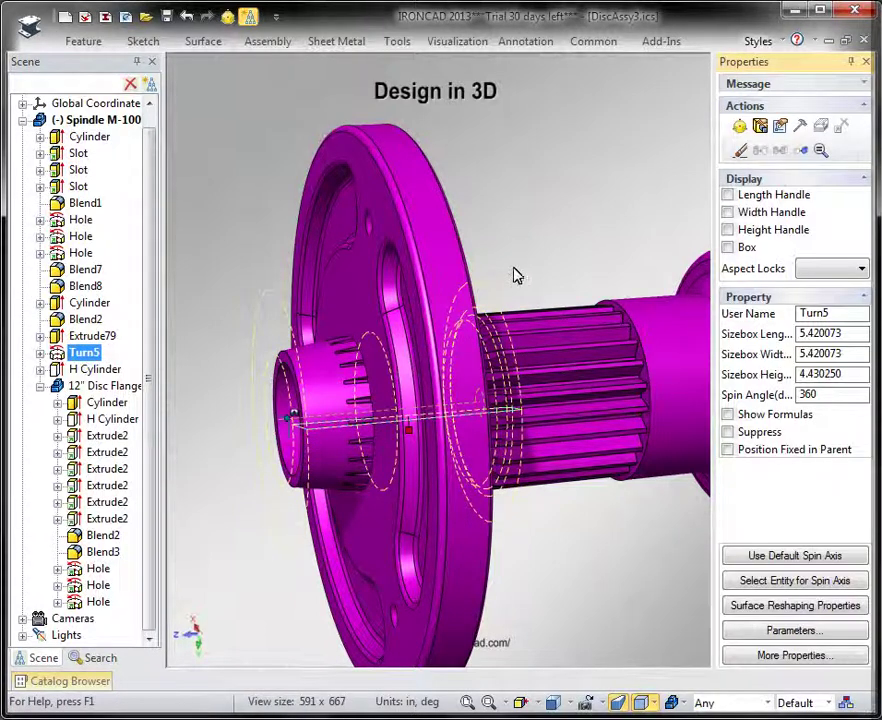
Deselect Turn5 and orbit to a face-on view of the merged spindle part
left_click(516, 274)
middle_click_drag(390, 388, 330, 363)
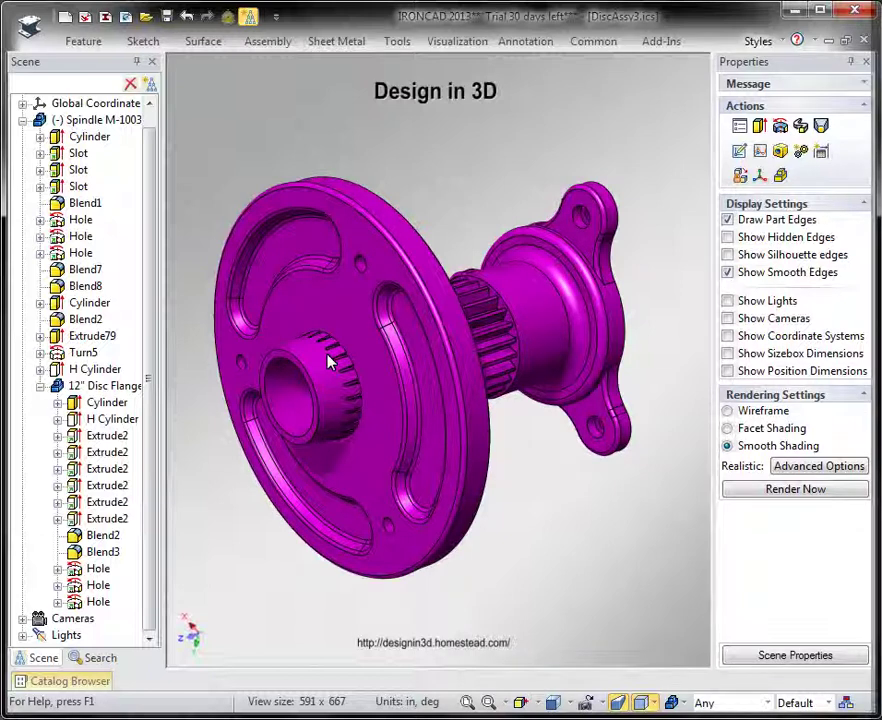
Collapse the 12" Disc Flange and Spindle M-10035 feature lists in the Scene tree
left_click(40, 385)
left_click(23, 138)
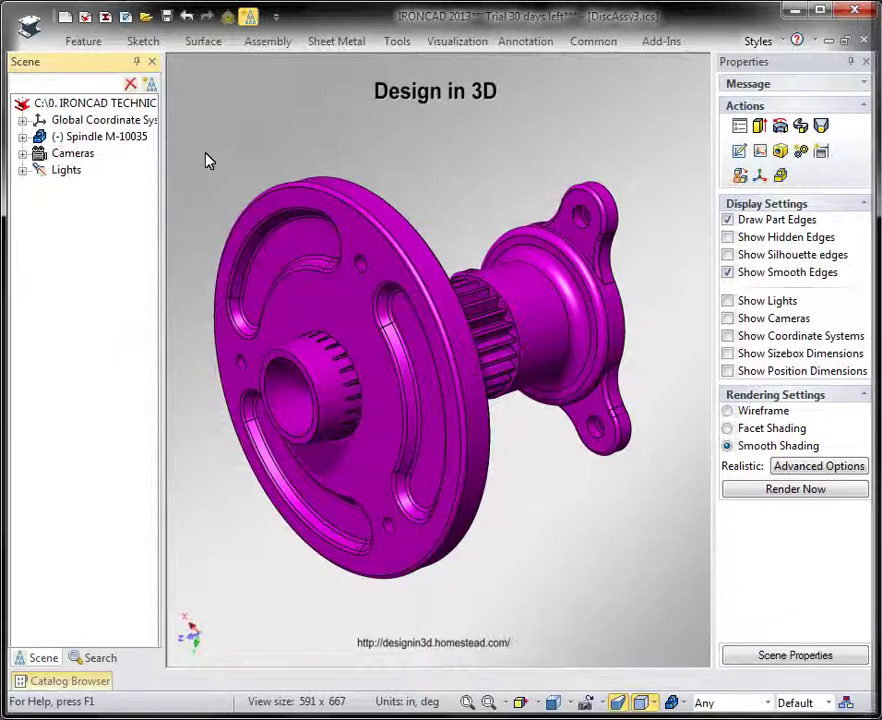